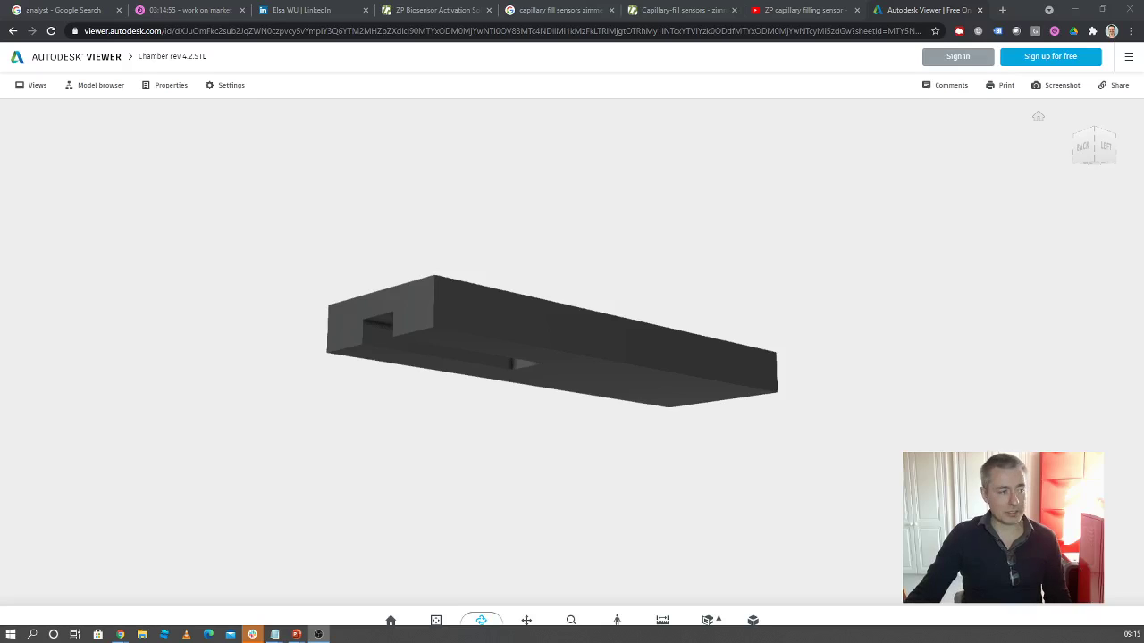
Orbit the Chamber rev 4.2 model to a tilted top view showing the long channel slot.
mouse_move(836, 295)
left_mouse_down()
mouse_move(796, 268)
mouse_move(835, 238)
mouse_move(903, 222)
mouse_move(980, 265)
mouse_move(1000, 308)
mouse_move(988, 337)
mouse_move(860, 377)
mouse_move(705, 360)
mouse_move(682, 271)
mouse_move(707, 223)
mouse_move(799, 244)
mouse_move(822, 262)
left_mouse_up()
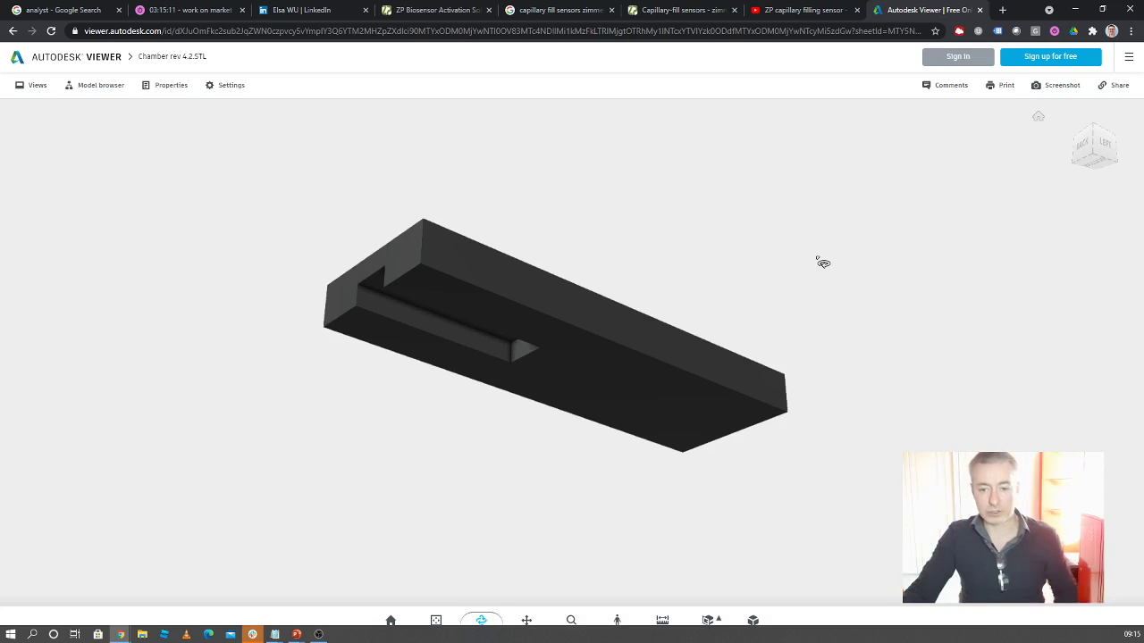
Orbit the chamber past its underside to a nearly side-on view of the slot and internal channel.
mouse_move(822, 262)
left_mouse_down()
mouse_move(817, 314)
mouse_move(786, 326)
mouse_move(774, 304)
mouse_move(815, 290)
mouse_move(899, 292)
mouse_move(893, 260)
left_mouse_up()
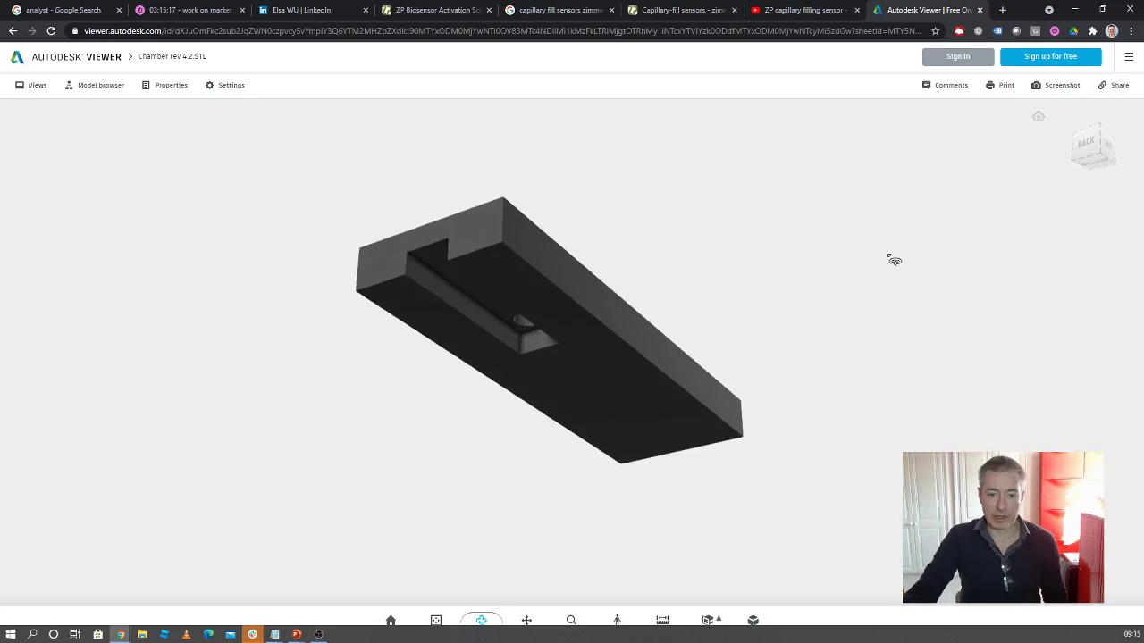
mouse_move(679, 348)
left_mouse_down()
mouse_move(697, 298)
mouse_move(702, 405)
mouse_move(741, 408)
mouse_move(677, 378)
mouse_move(677, 329)
mouse_move(717, 358)
mouse_move(728, 383)
mouse_move(646, 391)
mouse_move(684, 439)
mouse_move(637, 450)
mouse_move(606, 431)
mouse_move(600, 312)
mouse_move(749, 328)
mouse_move(858, 360)
mouse_move(903, 350)
mouse_move(672, 420)
mouse_move(620, 383)
mouse_move(613, 362)
mouse_move(598, 421)
left_mouse_up()
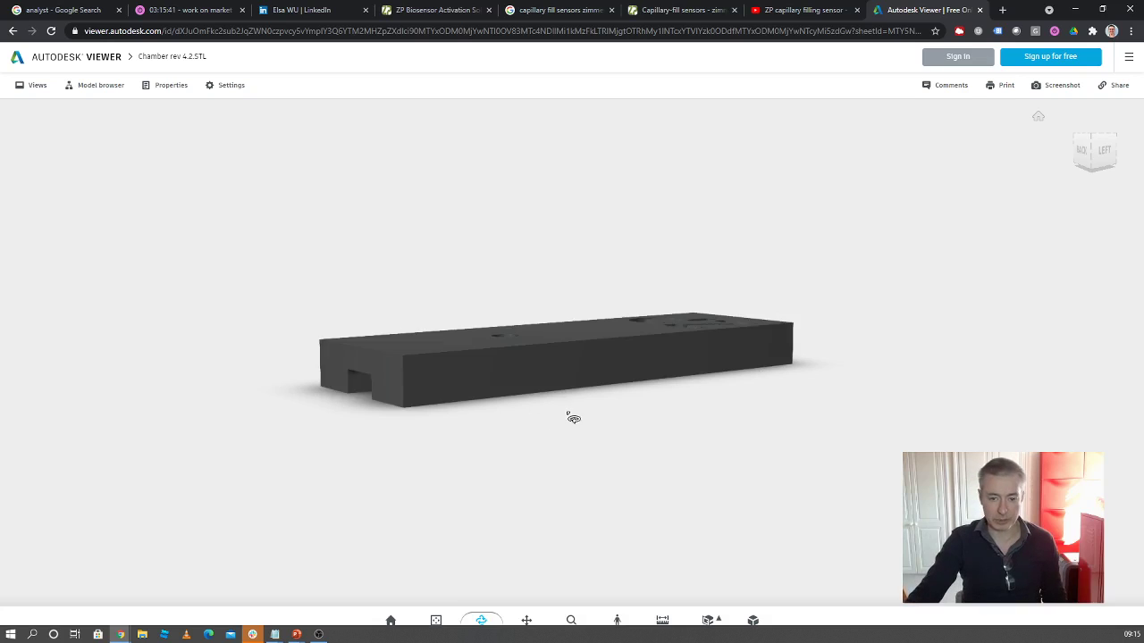
Orbit the chamber over the top to a slightly elevated side view with the slot opening visible.
mouse_move(573, 418)
left_mouse_down()
mouse_move(605, 401)
mouse_move(613, 378)
mouse_move(628, 402)
left_mouse_up()
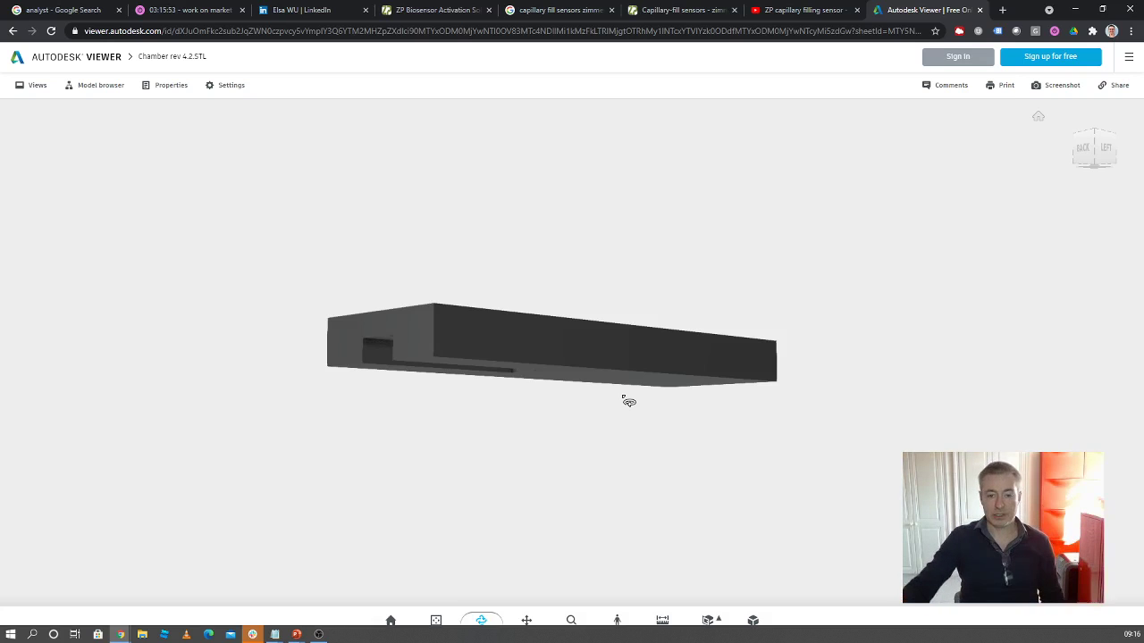
left_click_drag(629, 402, 646, 435)
scroll(641, 427, "down", 3)
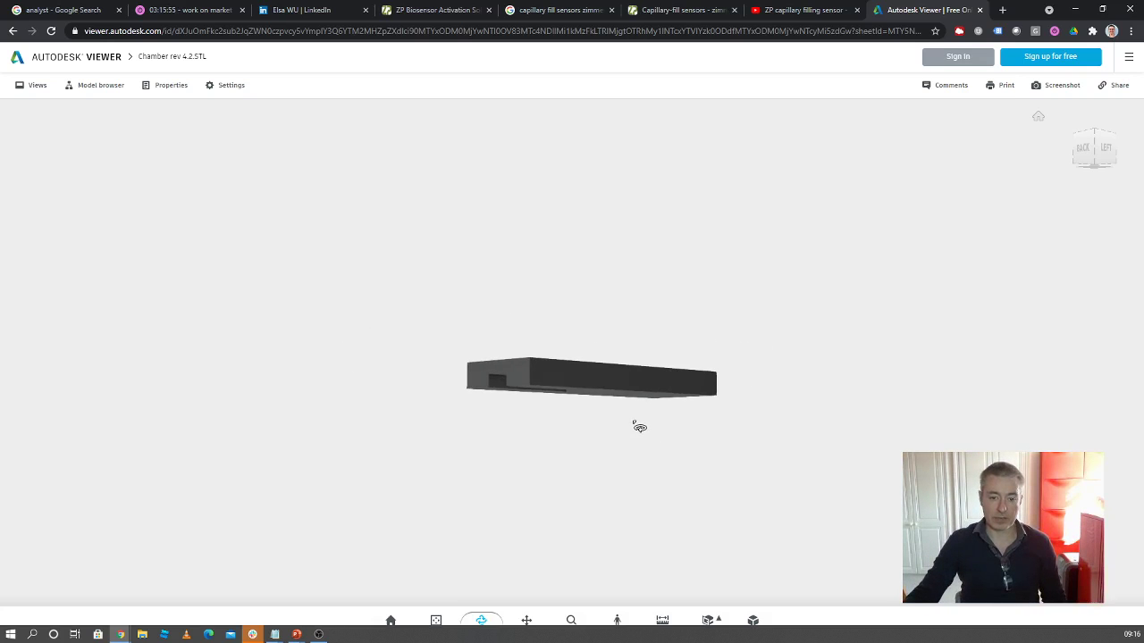
scroll(428, 378, "down", 2)
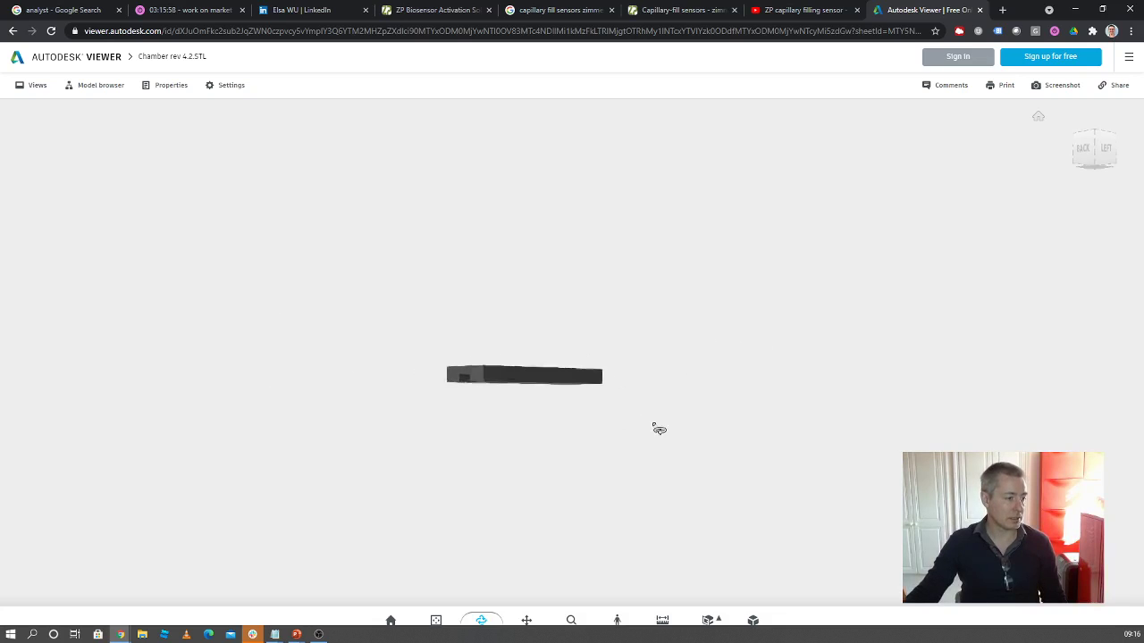
Orbit the distant chamber from edge-on to small tilted views of its top face.
mouse_move(658, 429)
left_mouse_down()
mouse_move(595, 487)
mouse_move(483, 467)
mouse_move(483, 339)
mouse_move(563, 276)
mouse_move(669, 342)
mouse_move(760, 366)
mouse_move(786, 427)
left_mouse_up()
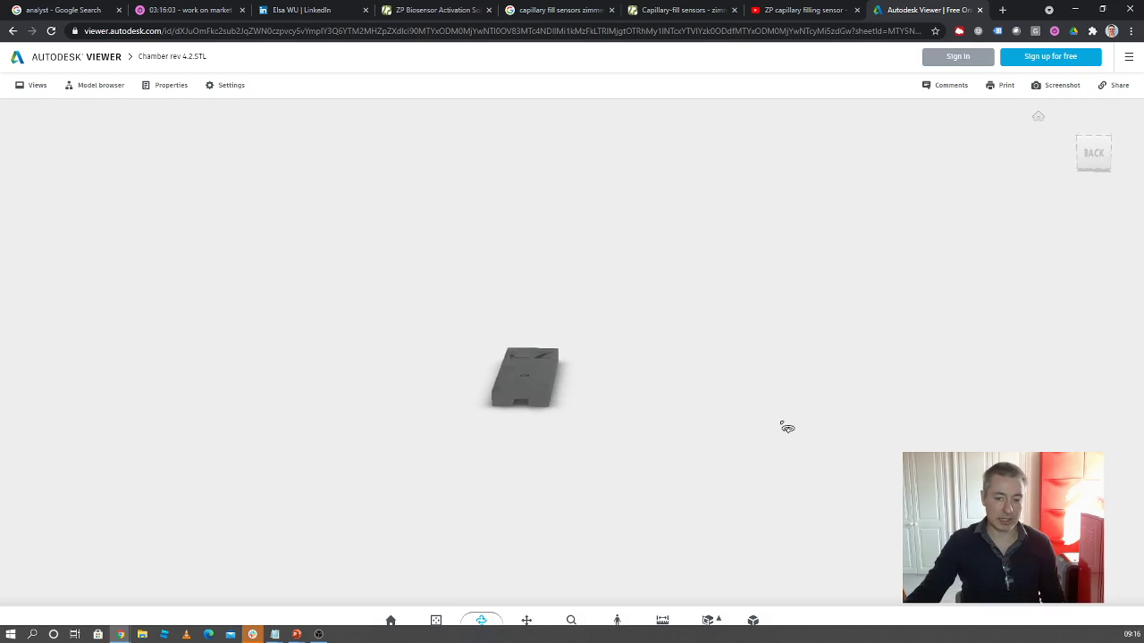
scroll(455, 281, "down", 2)
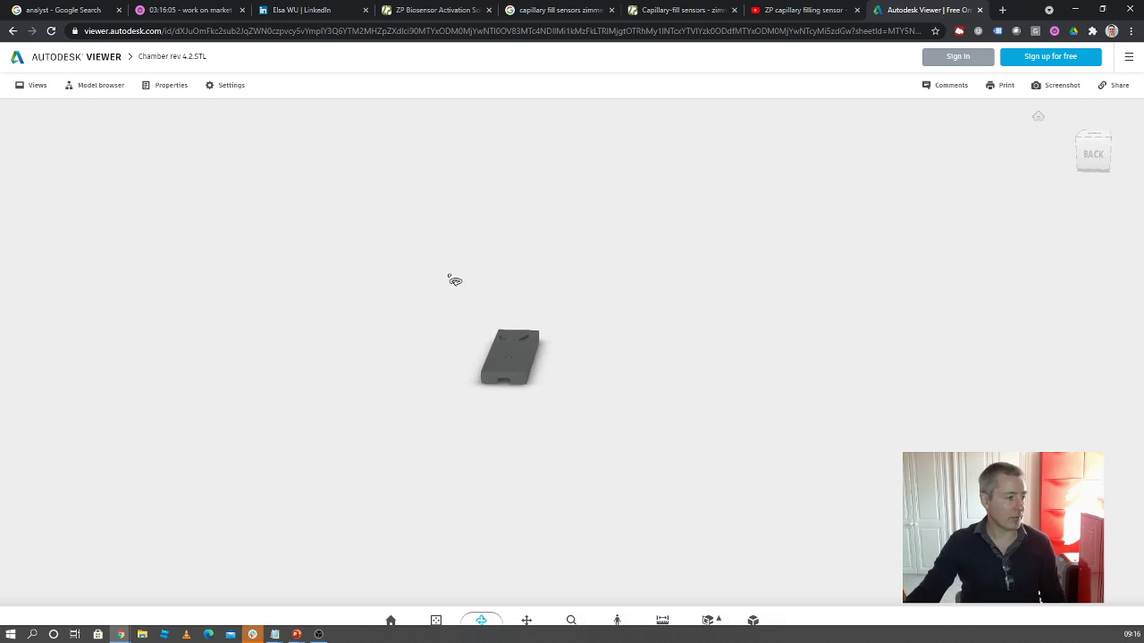
scroll(455, 286, "down", 2)
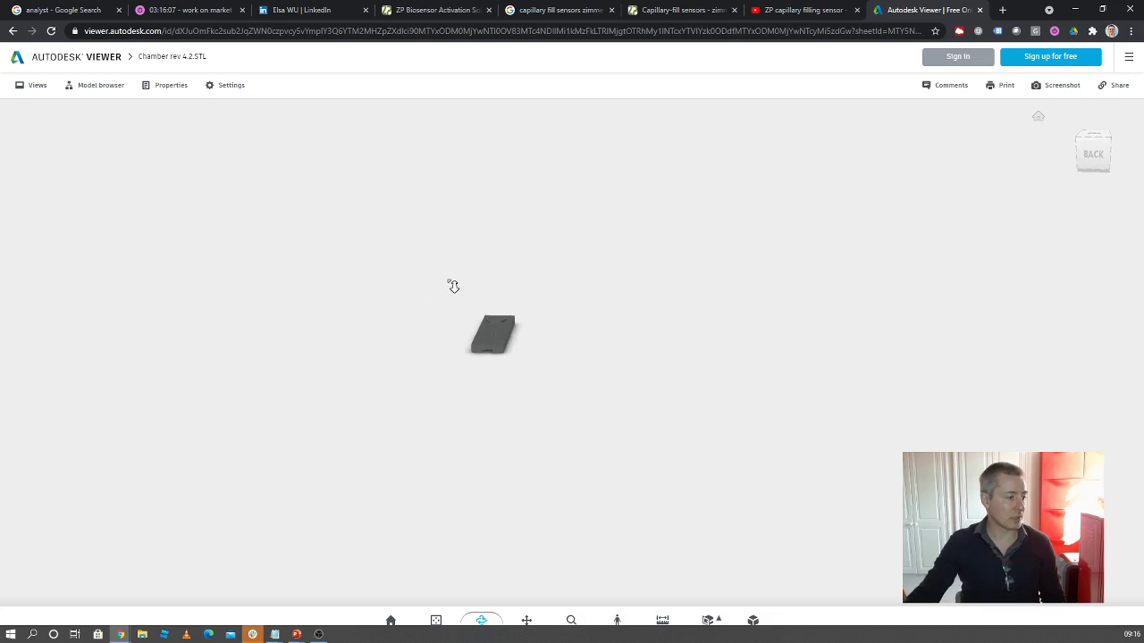
scroll(454, 286, "up", 2)
left_click_drag(417, 243, 420, 277)
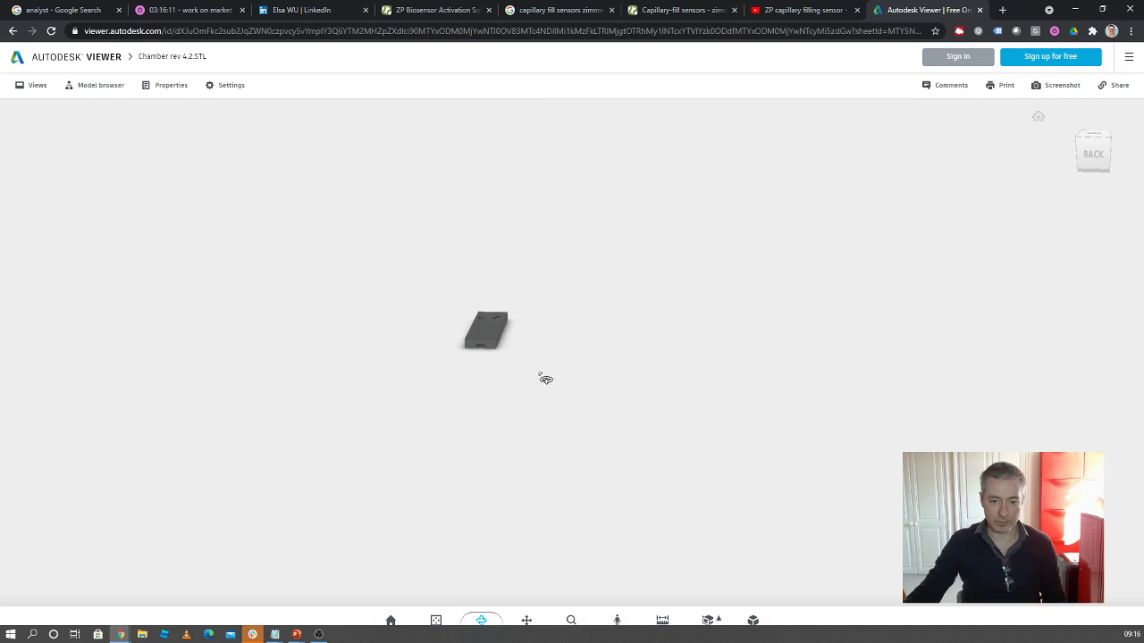
mouse_move(545, 379)
left_mouse_down()
mouse_move(649, 524)
mouse_move(566, 433)
left_mouse_up()
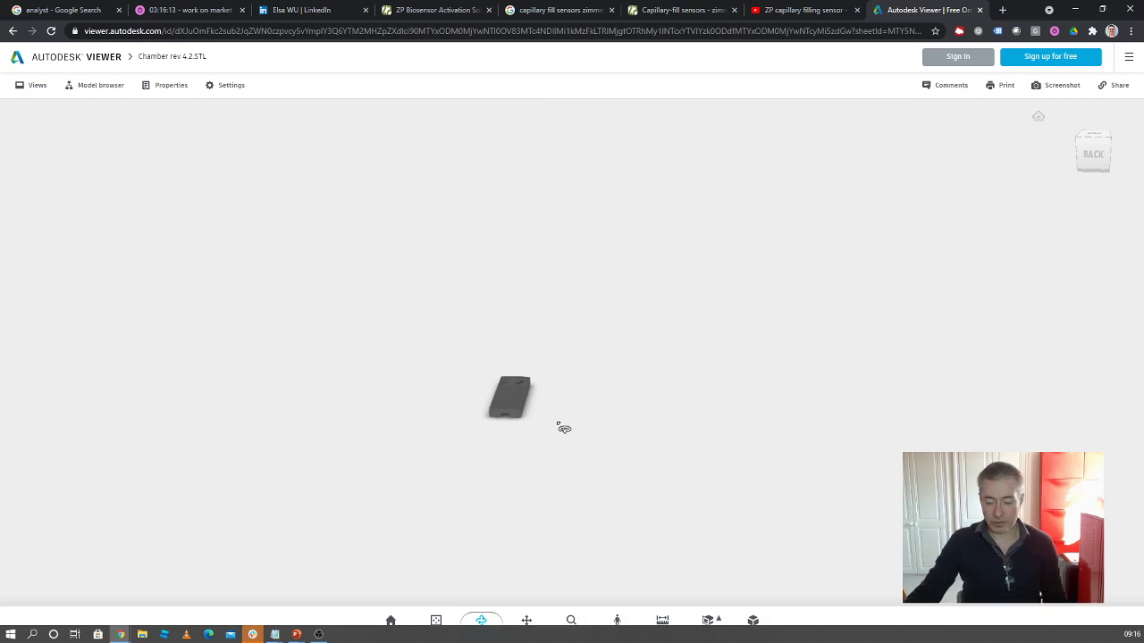